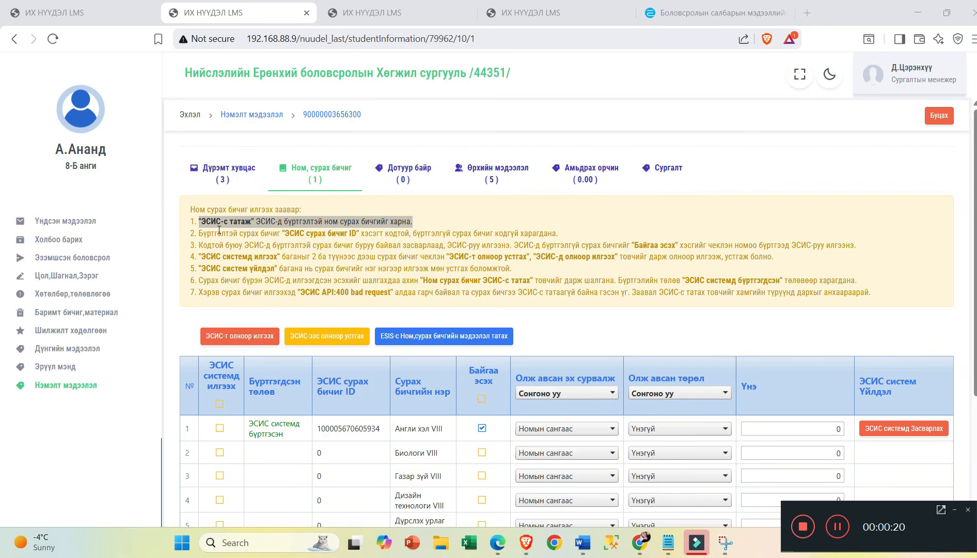
- Download the 8-Б student's textbook information from ESIS and dismiss the notification
scroll(455, 323, down, 4)
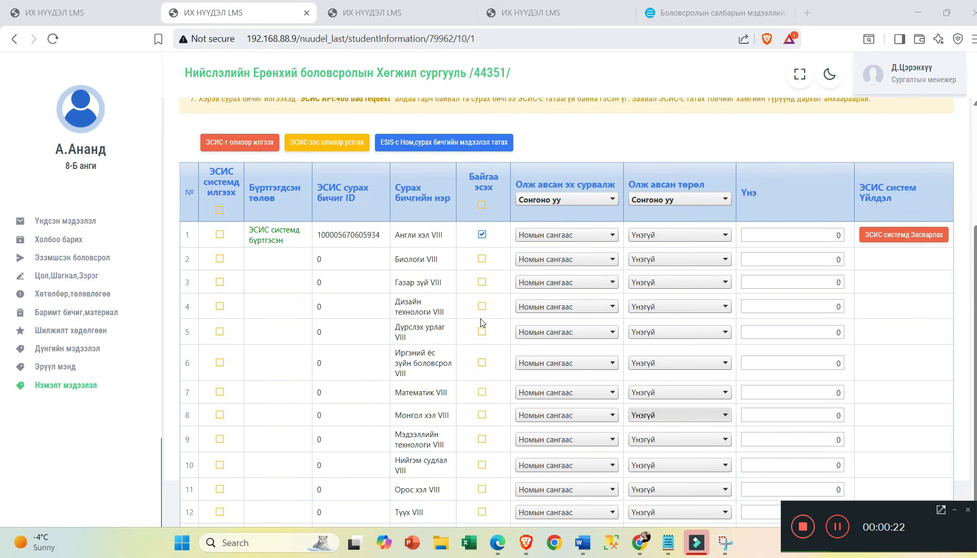
click(467, 146)
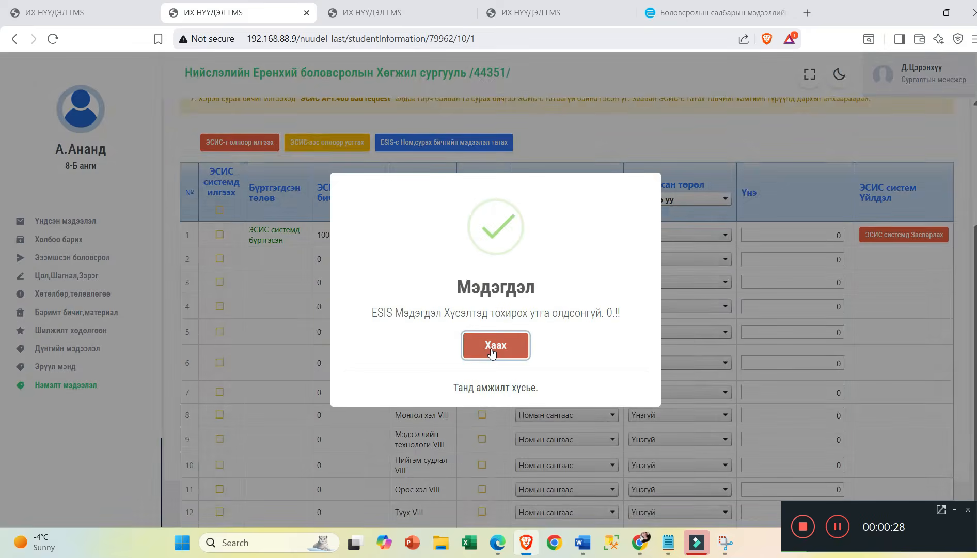
click(495, 345)
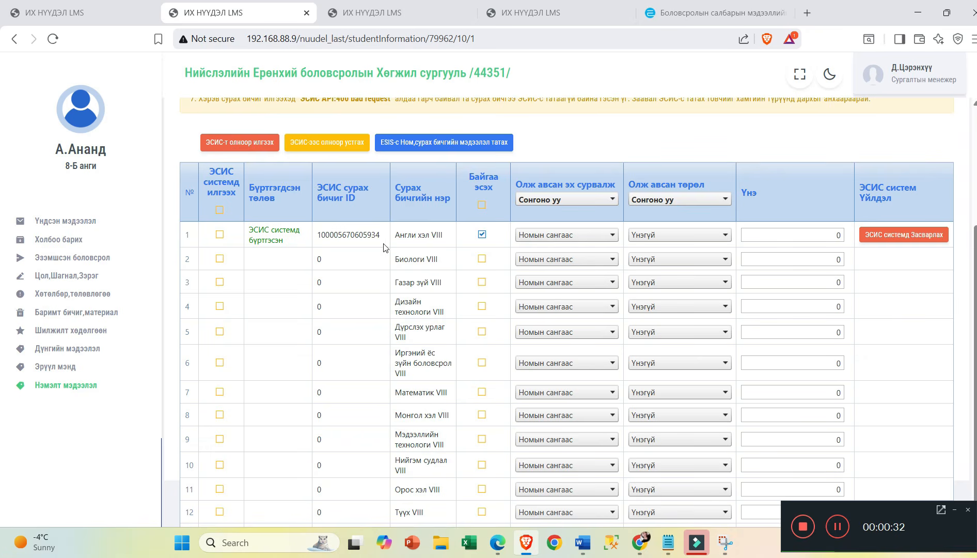
- Mark the Биологи VIII textbook as available for the 8-Б student
triple_click(257, 239)
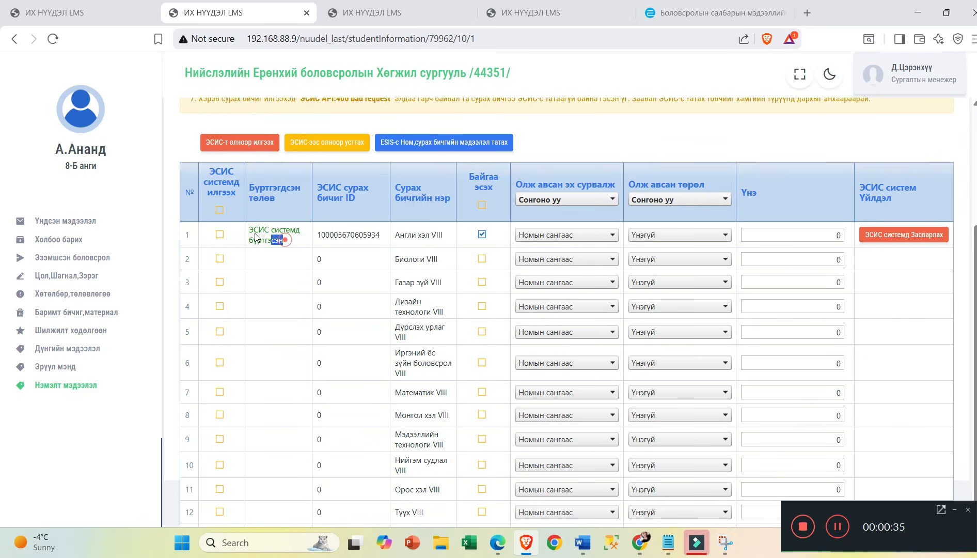
click(338, 259)
scroll(361, 336, down, 3)
scroll(365, 360, up, 3)
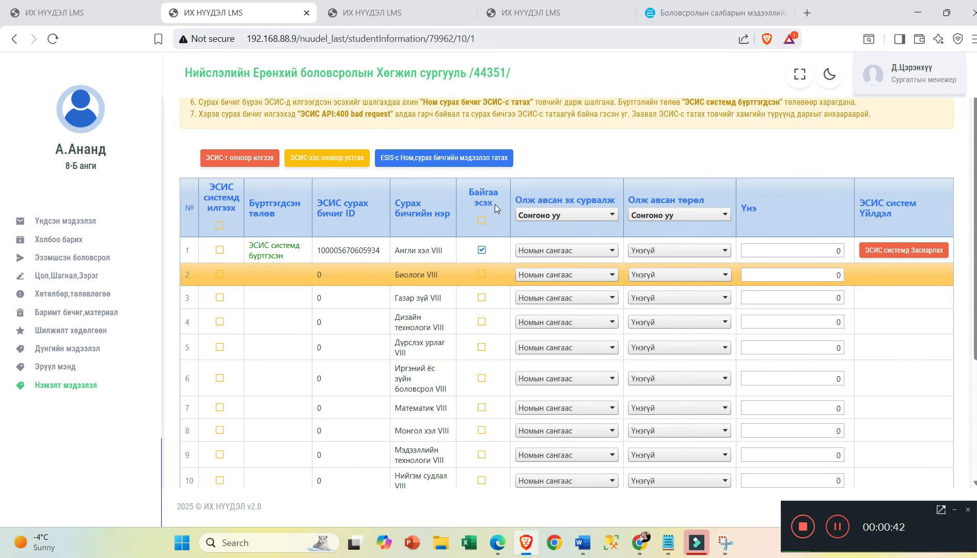
click(482, 275)
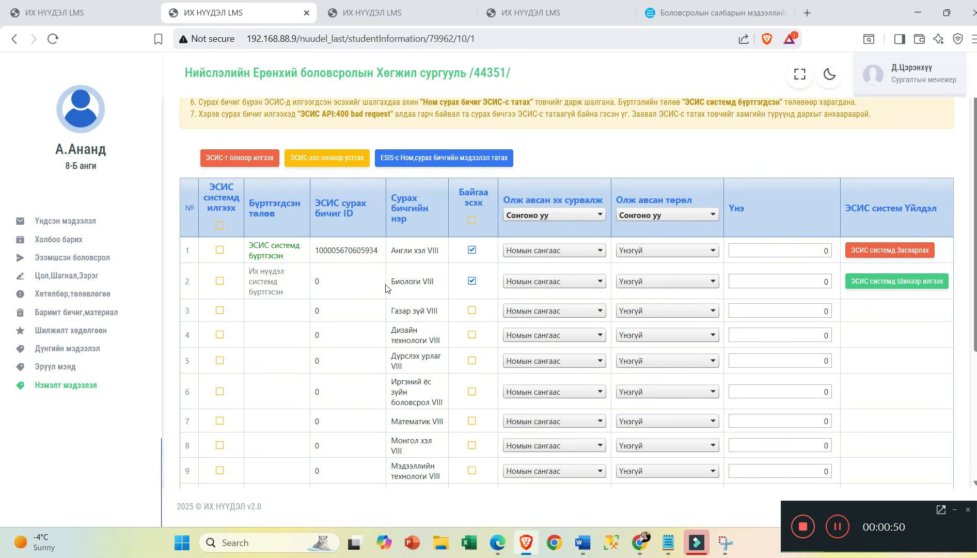
- Switch to the 2-А student's page and download that student's textbook information from ESIS
click(412, 14)
click(437, 150)
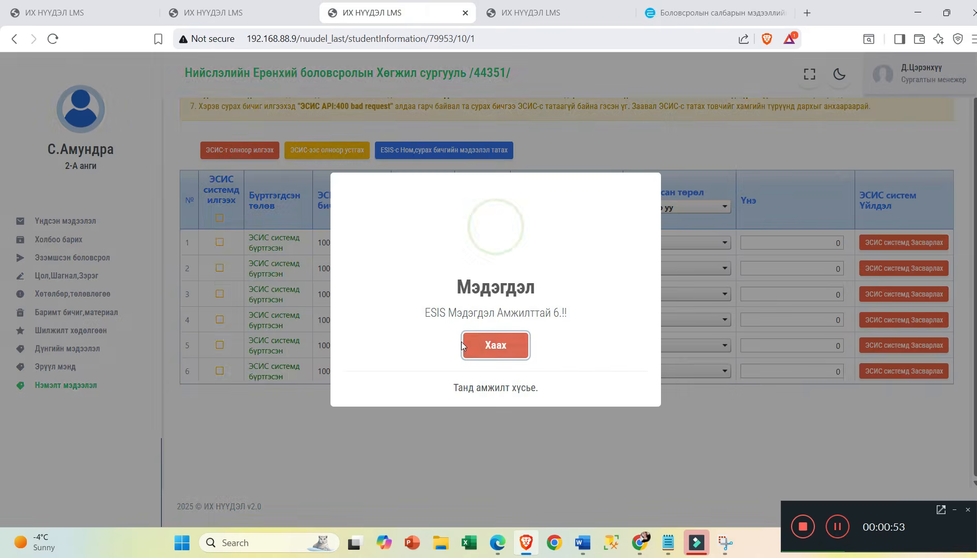
click(490, 345)
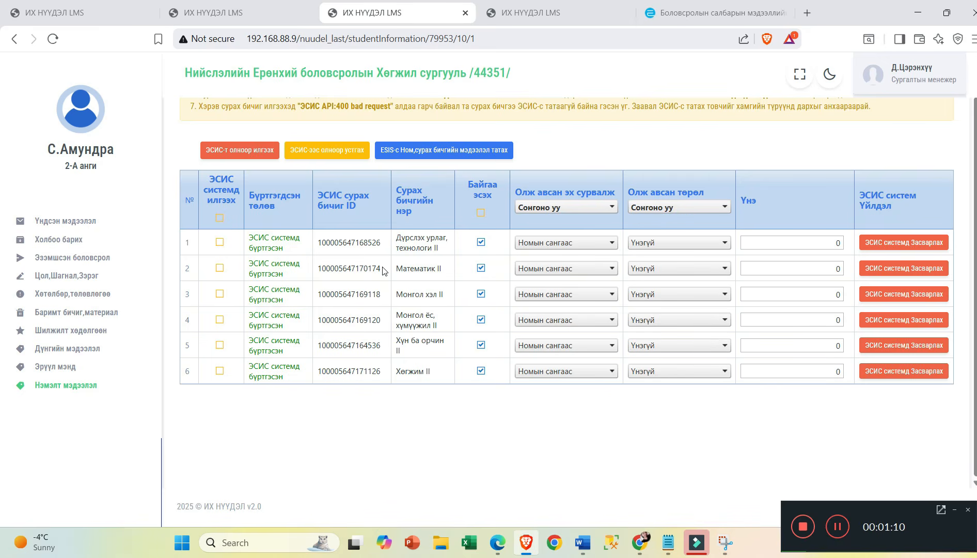
- Switch to the 11-А student's page and download that student's textbook information from ESIS
click(531, 13)
click(422, 167)
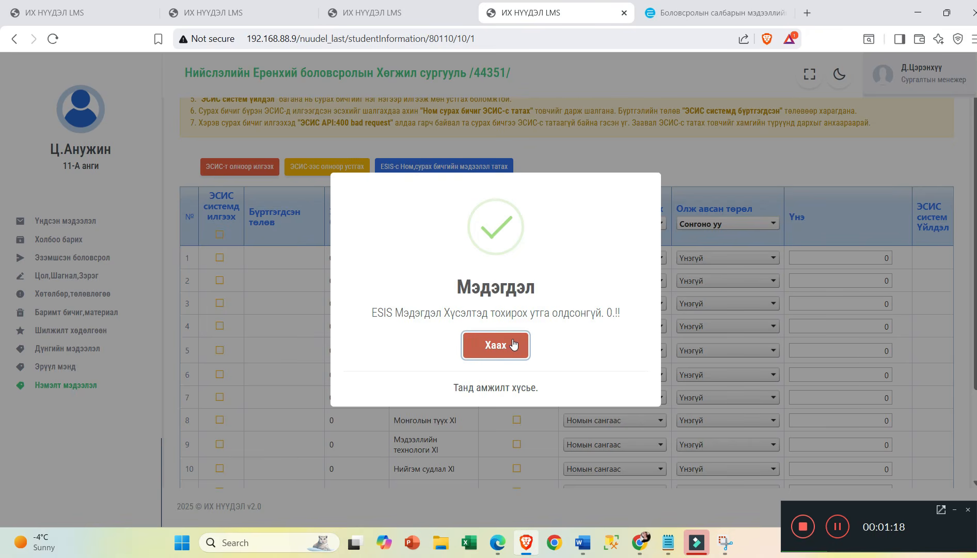
click(515, 345)
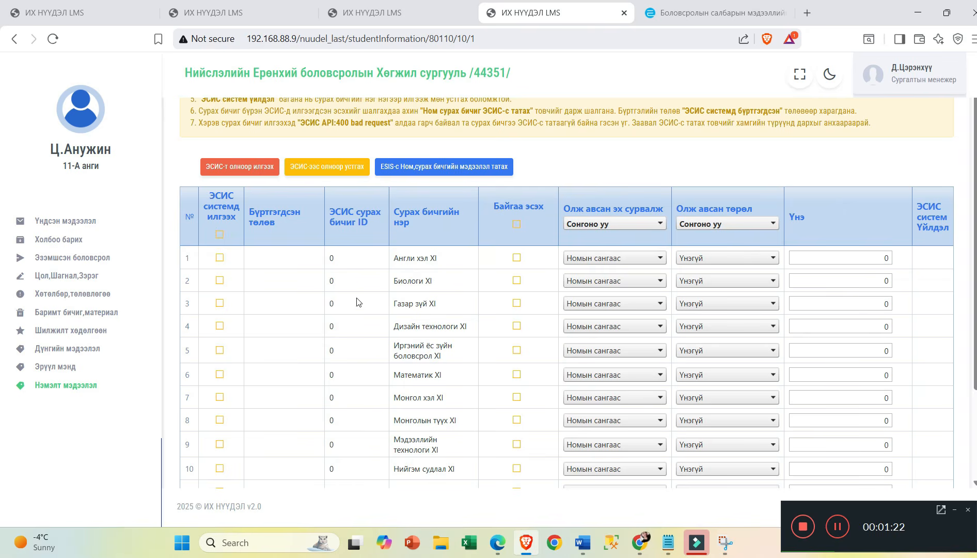
- Mark the Англи хэл XI, Биологи XI and Газар зүй XI textbooks as available
click(516, 257)
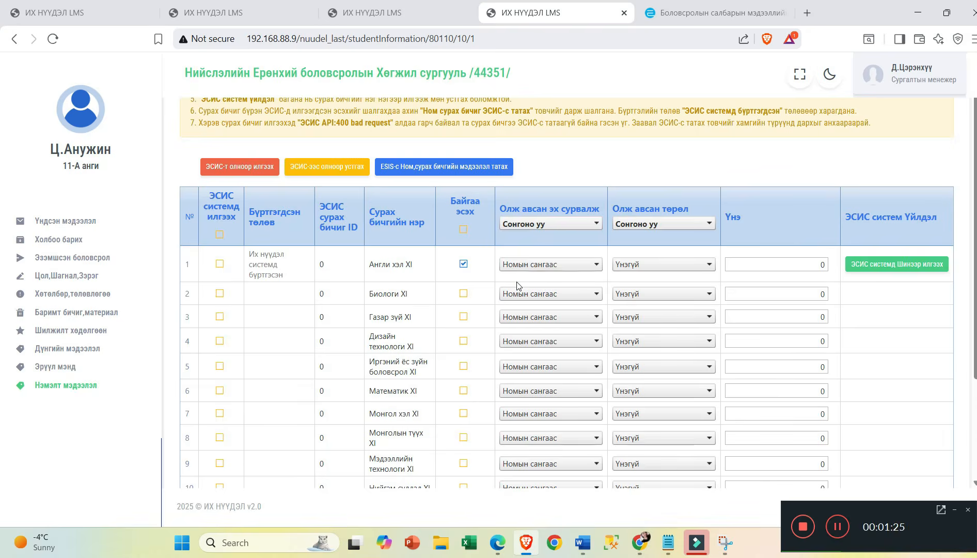
click(463, 292)
click(464, 326)
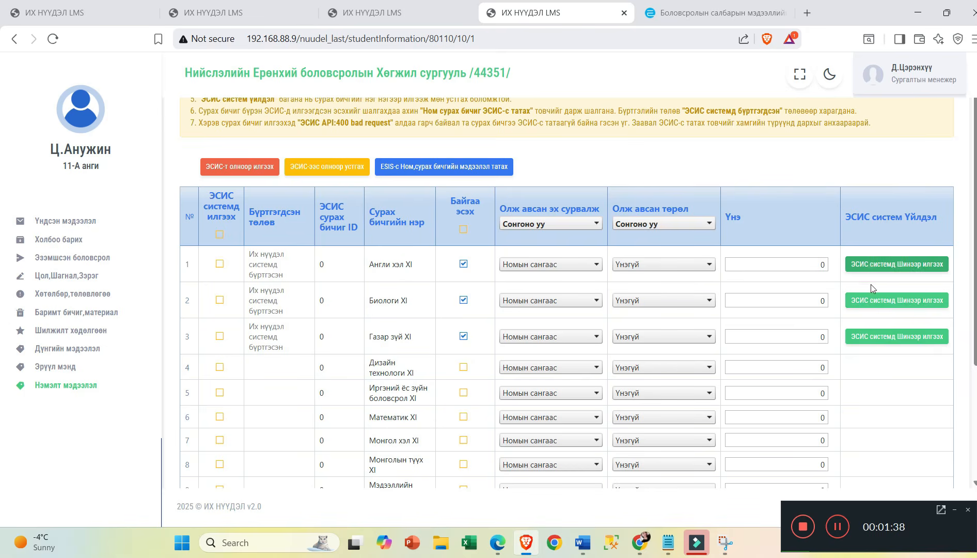
- Send Англи хэл XI to ESIS individually and send Биологи XI and Газар зүй XI together as a bulk submission
click(893, 263)
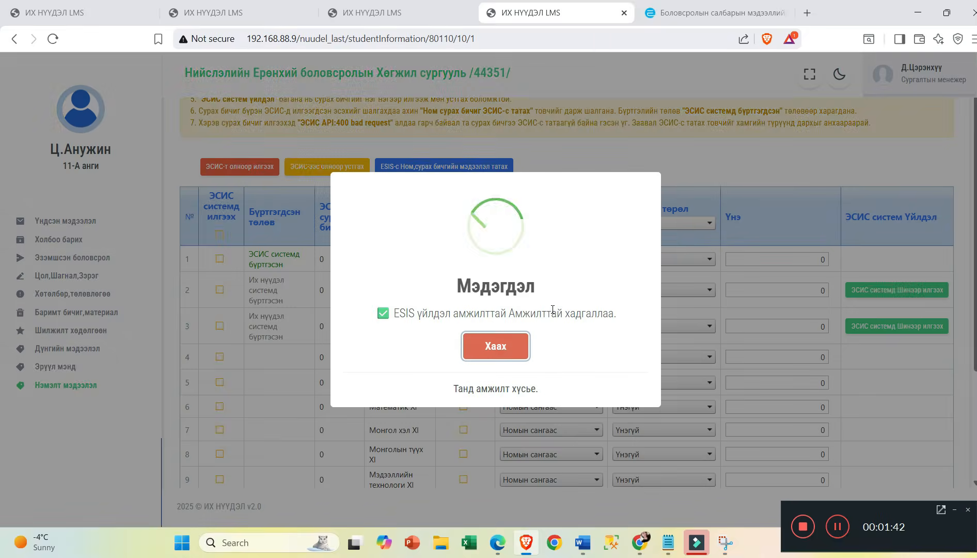
click(501, 345)
click(220, 289)
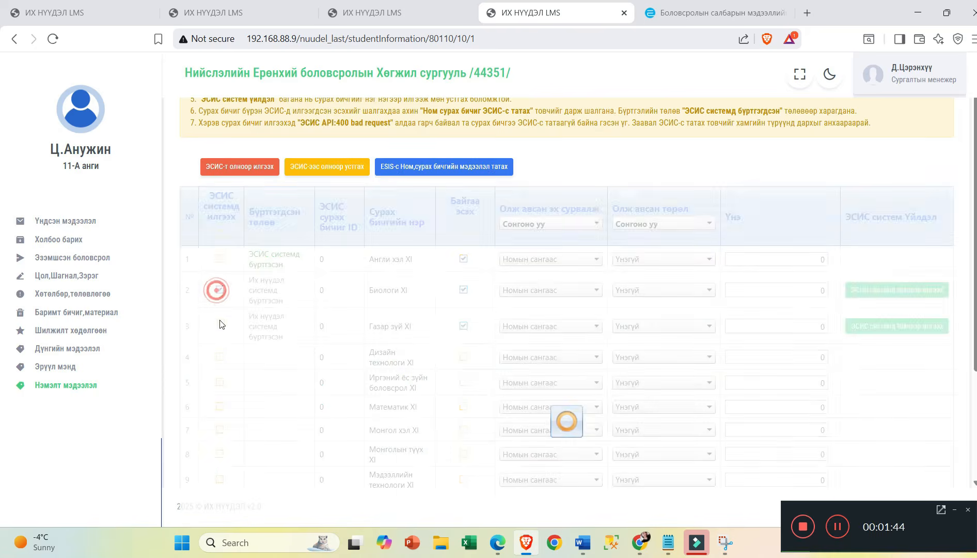
click(219, 327)
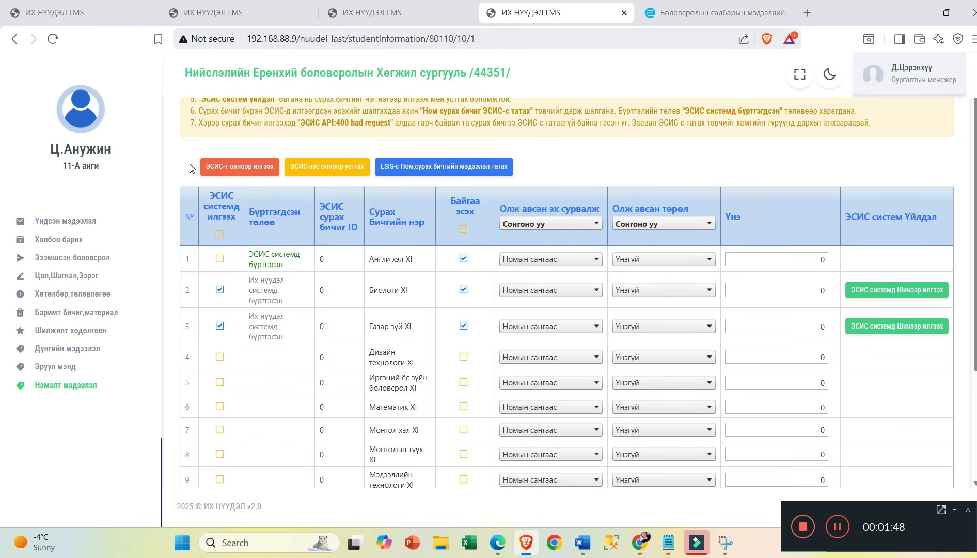
click(221, 167)
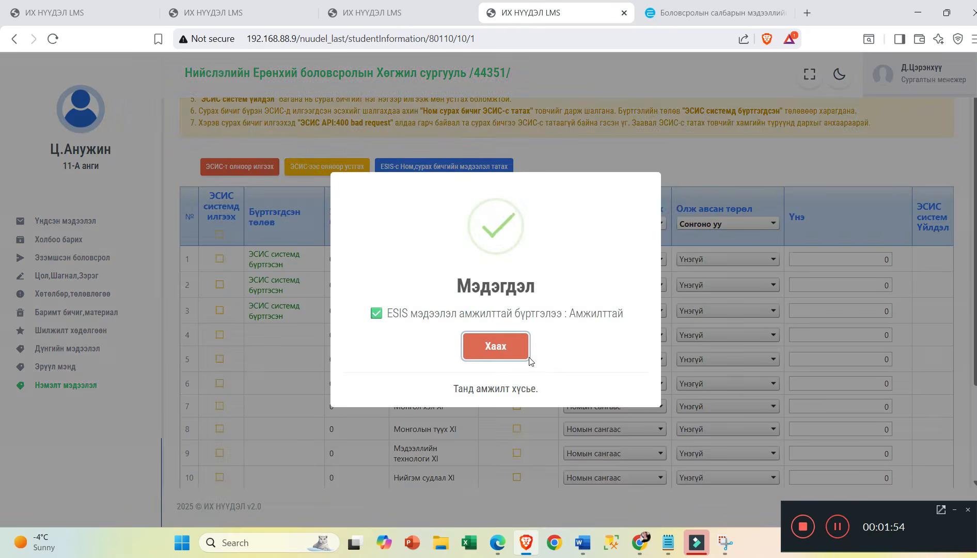
click(512, 347)
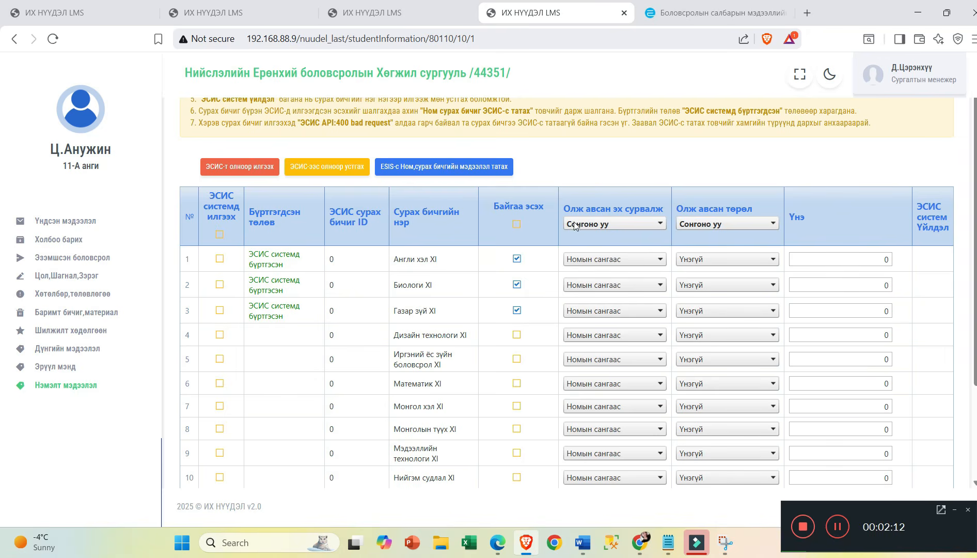
- Set both the acquisition source and acquisition type of Англи хэл XI to Бусад эх сурвалжаас
click(614, 260)
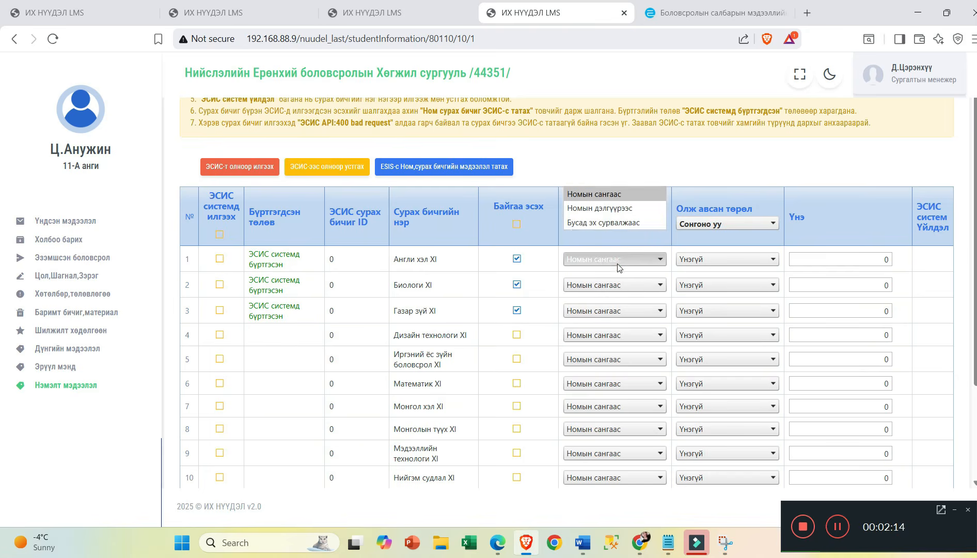
click(622, 223)
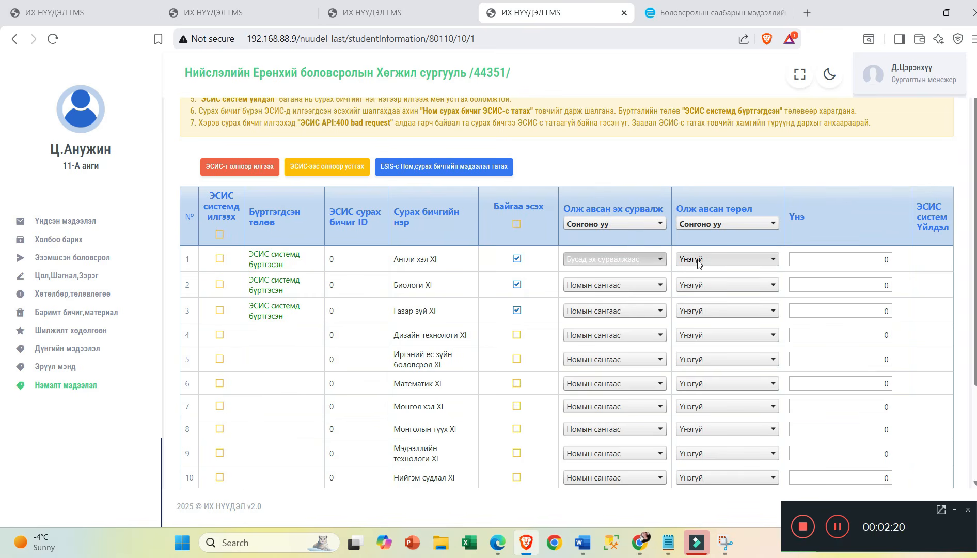
click(699, 259)
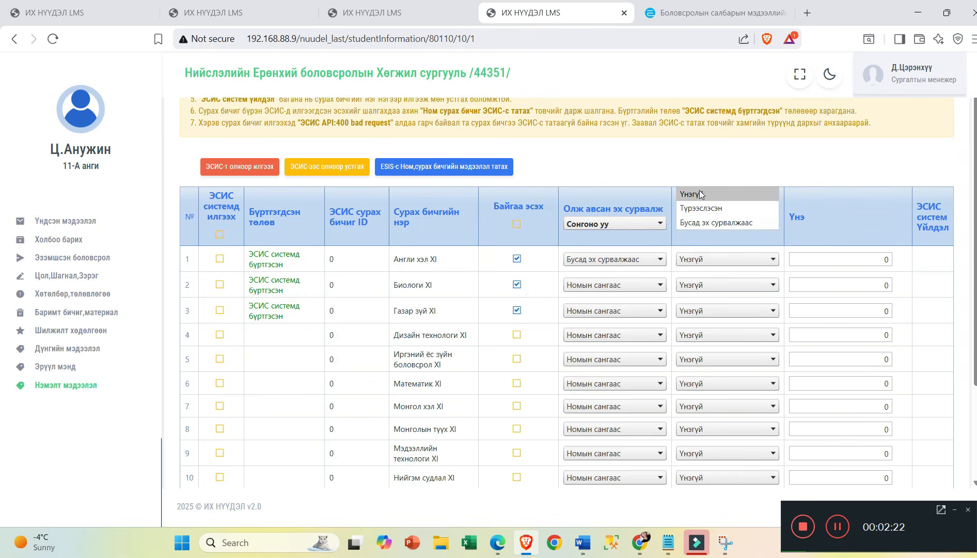
click(696, 223)
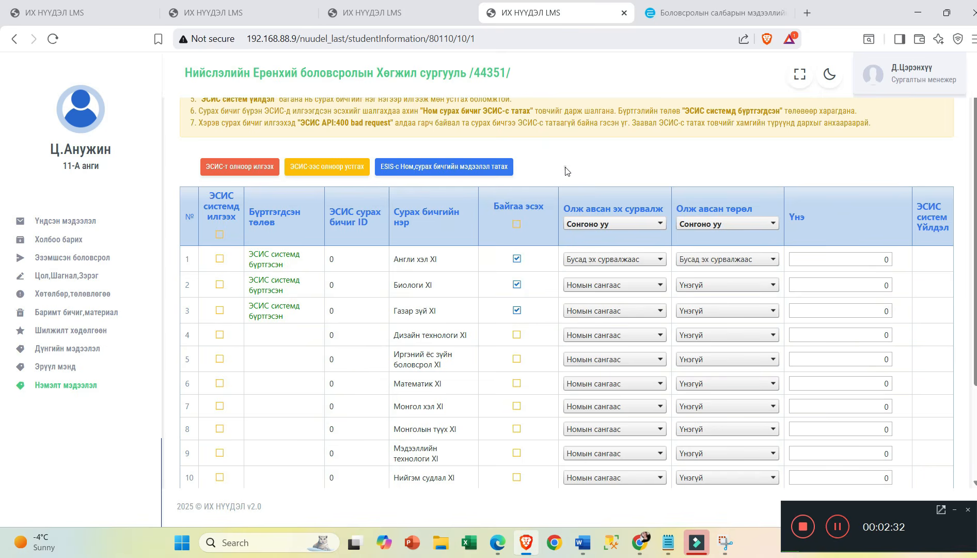
- Download the 11-А student's textbook information from ESIS again to fetch the IDs of the submitted textbooks
click(418, 167)
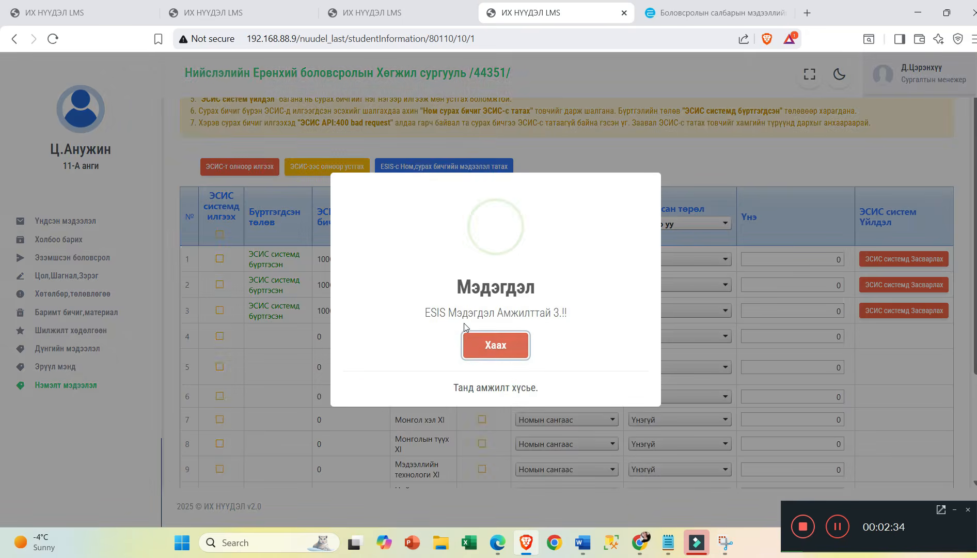
click(493, 345)
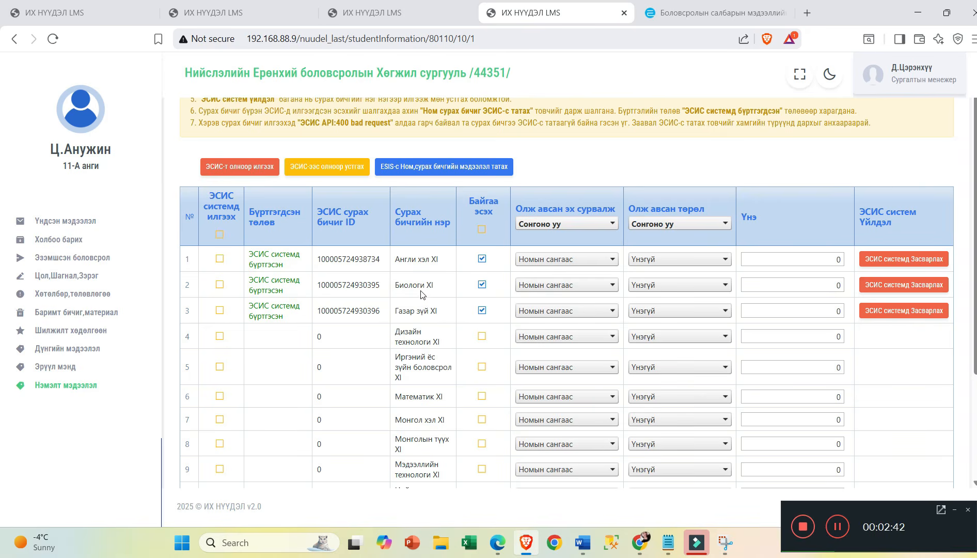
- Set Биологи XI's acquisition source to Номын дэлгүүрээс and type to Бусад эх сурвалжаас, and update its record in ESIS
click(567, 284)
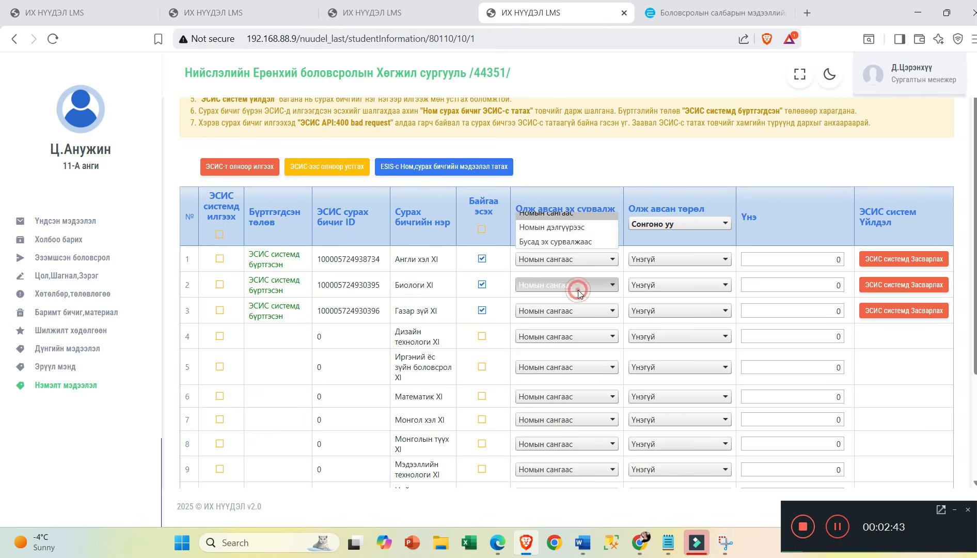
click(563, 233)
click(634, 284)
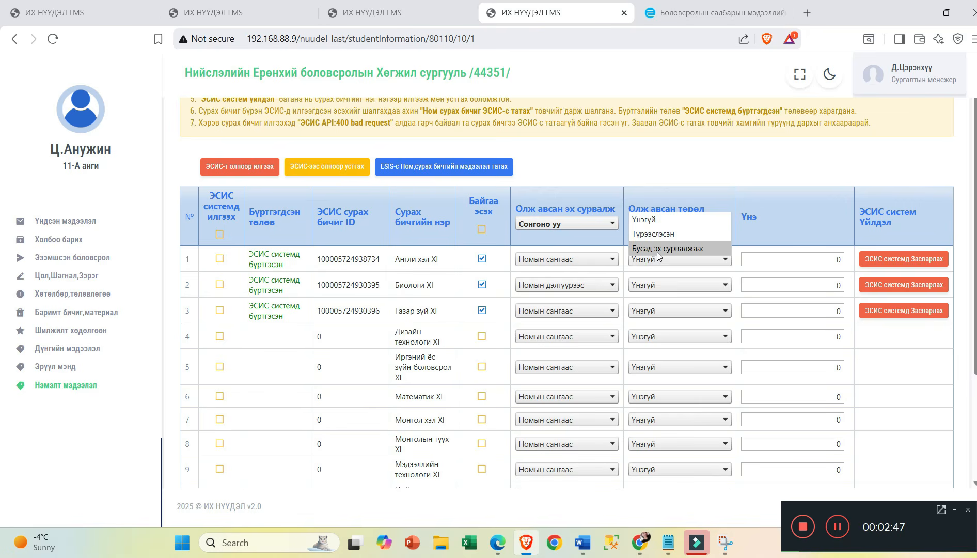
click(657, 249)
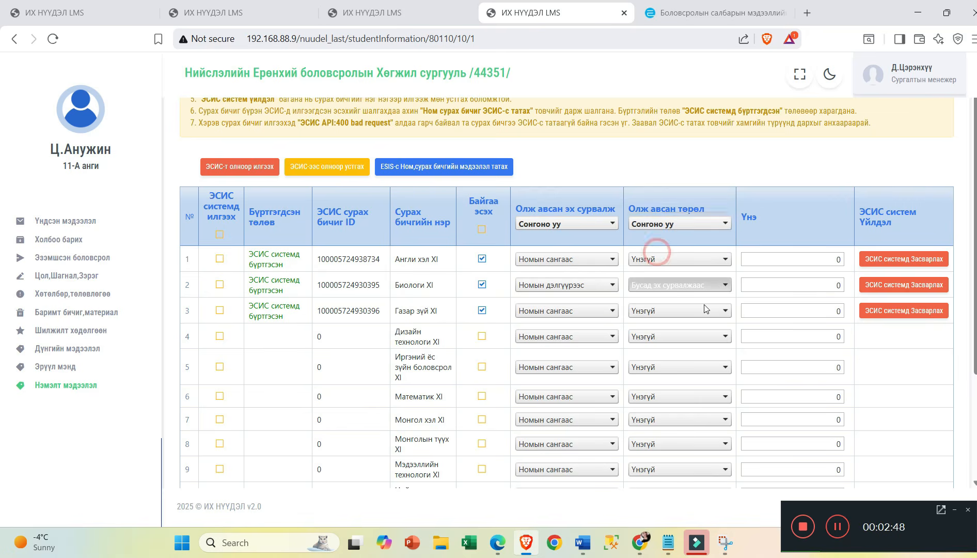
click(897, 286)
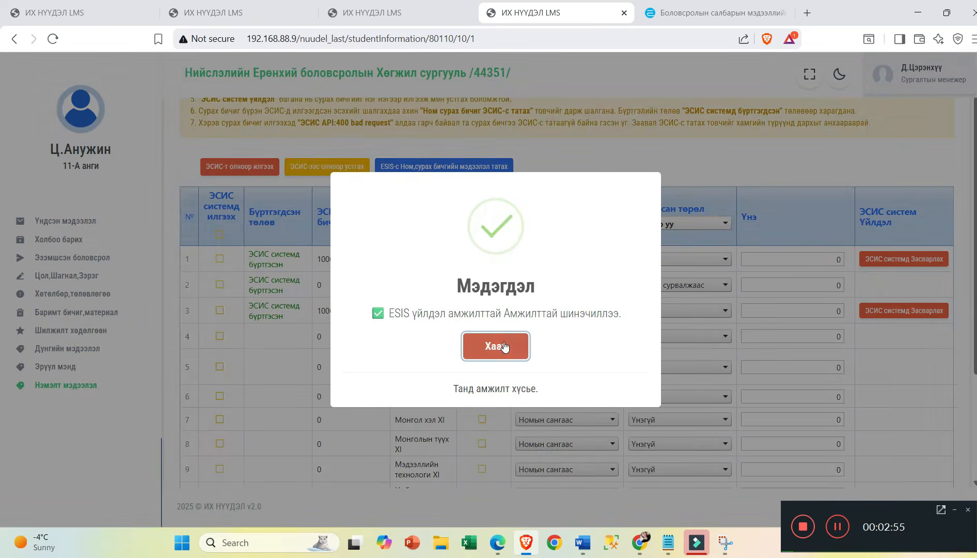
click(504, 344)
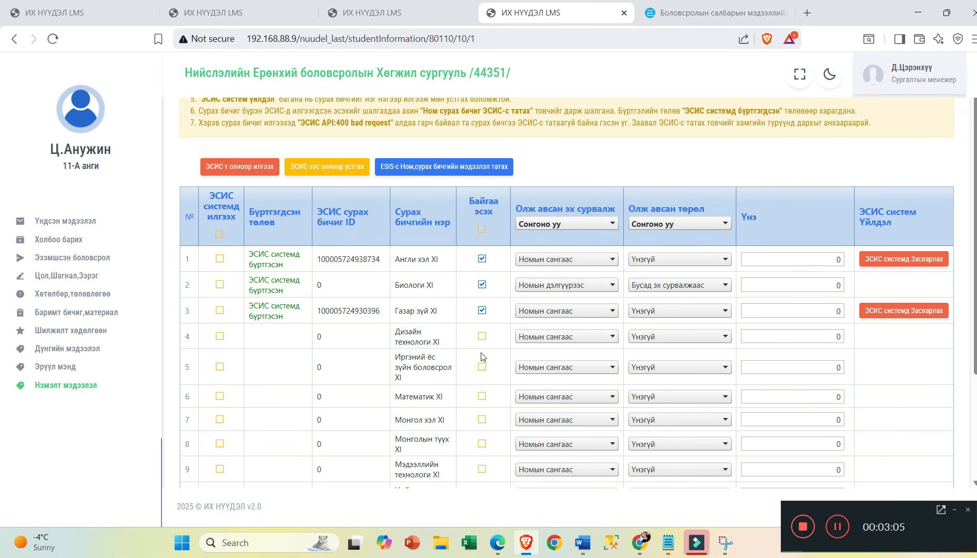
- Refresh the textbook list from ESIS to retrieve the ID of the updated Биологи XI record
click(469, 167)
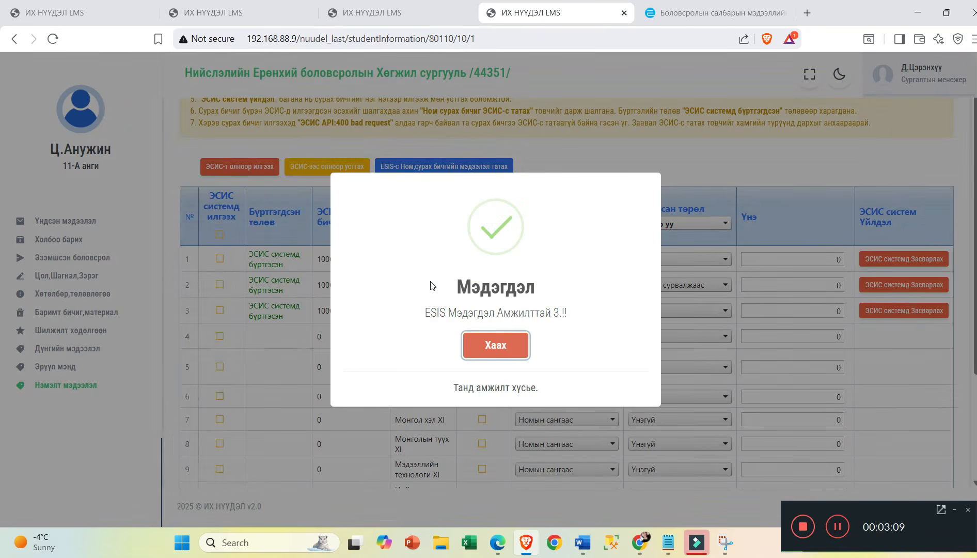
click(495, 345)
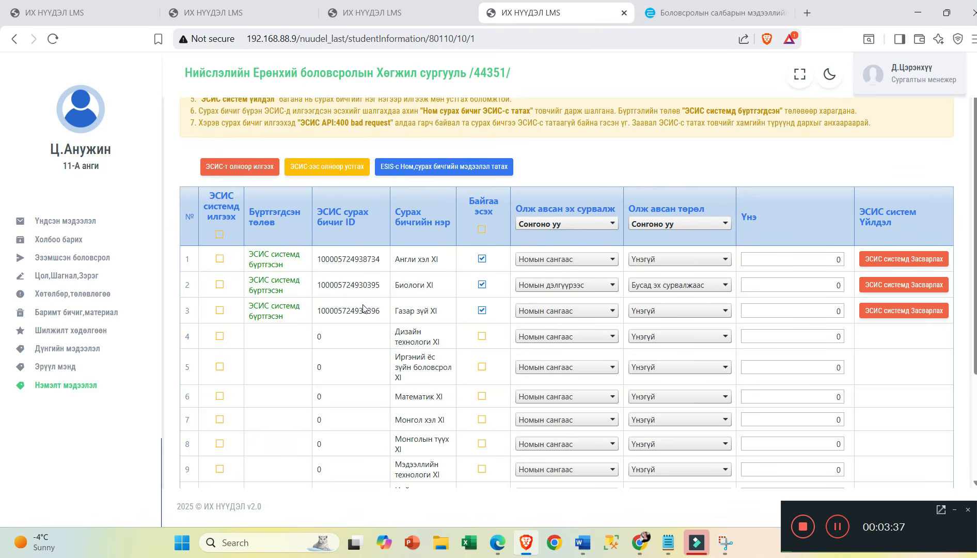
- Unmark Биологи XI as available and delete its registration from ESIS
click(220, 285)
click(481, 285)
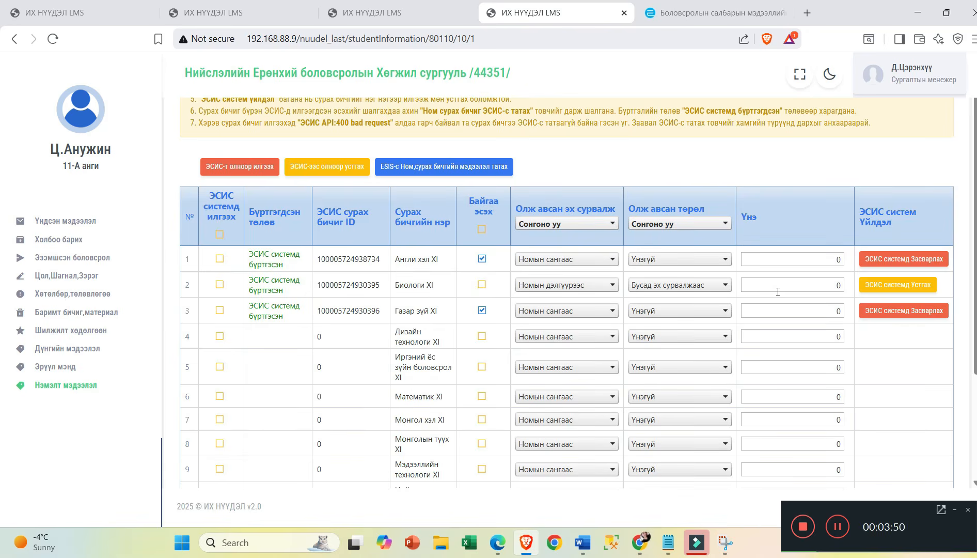
click(888, 285)
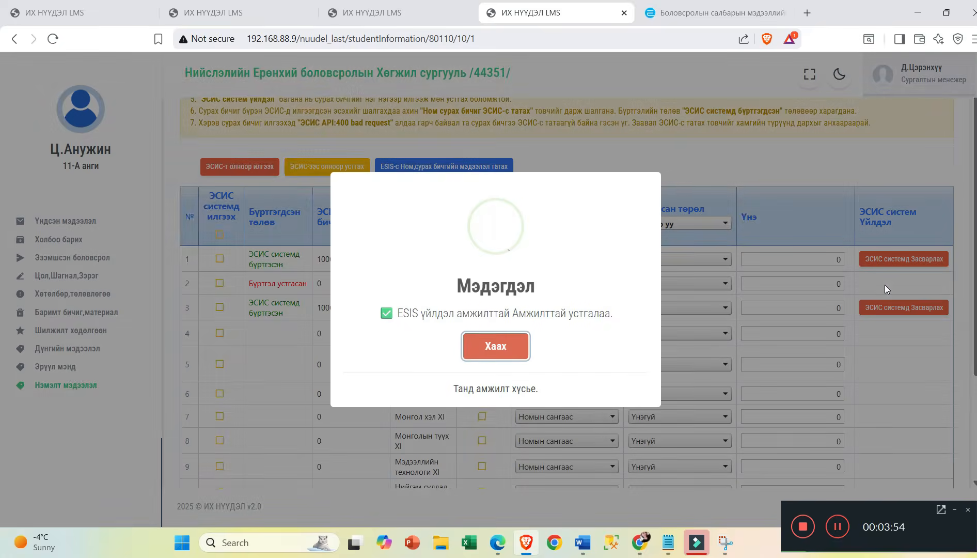
click(495, 345)
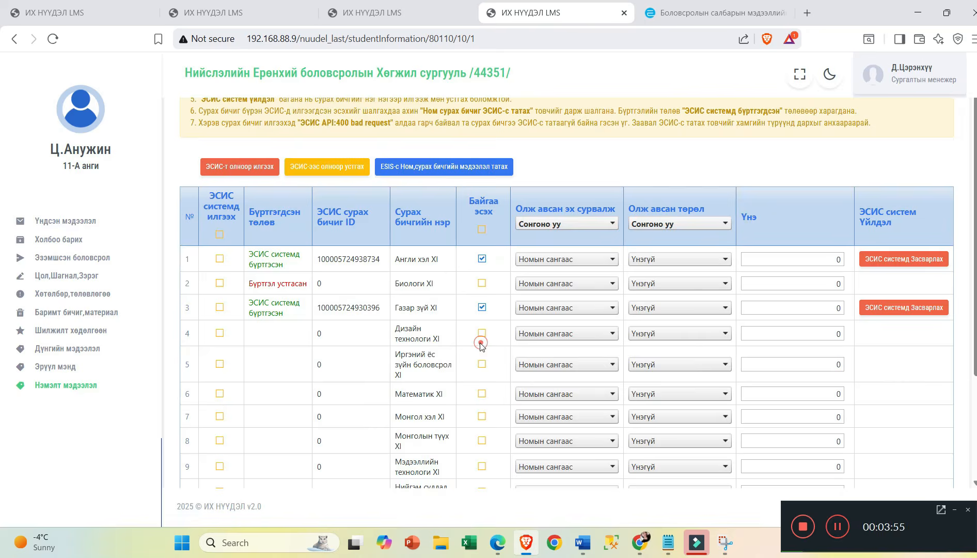
click(771, 279)
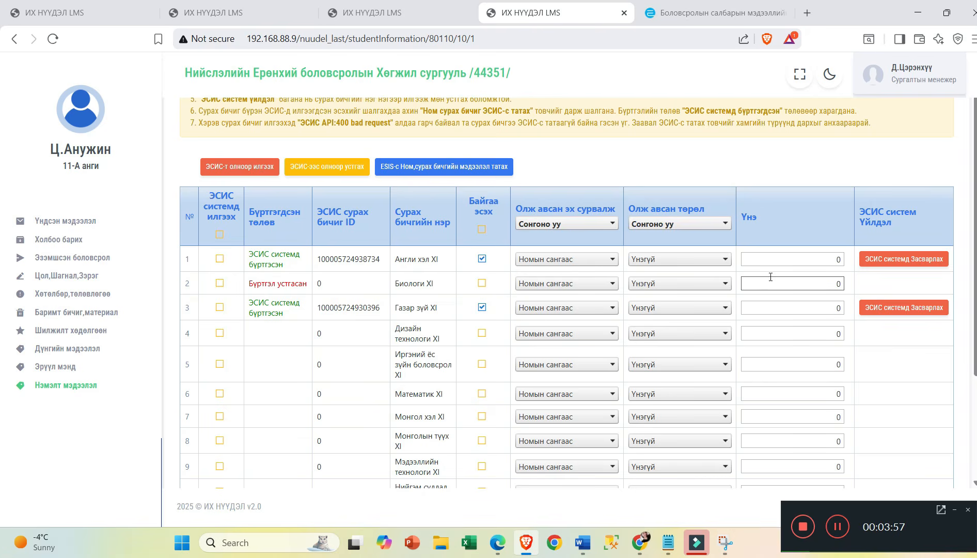